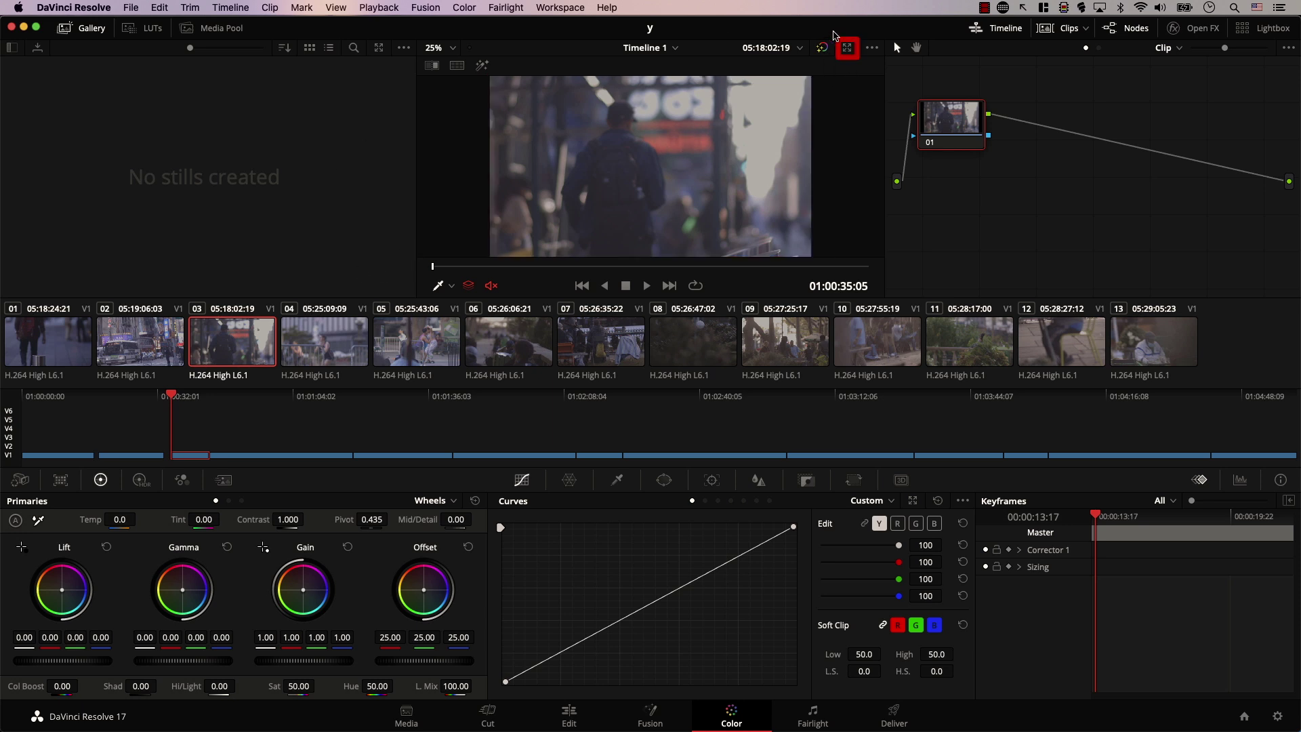
# - Try the enlarged, full-page and cinema viewer modes, then return to the normal Color page
pyautogui.click(847, 48)
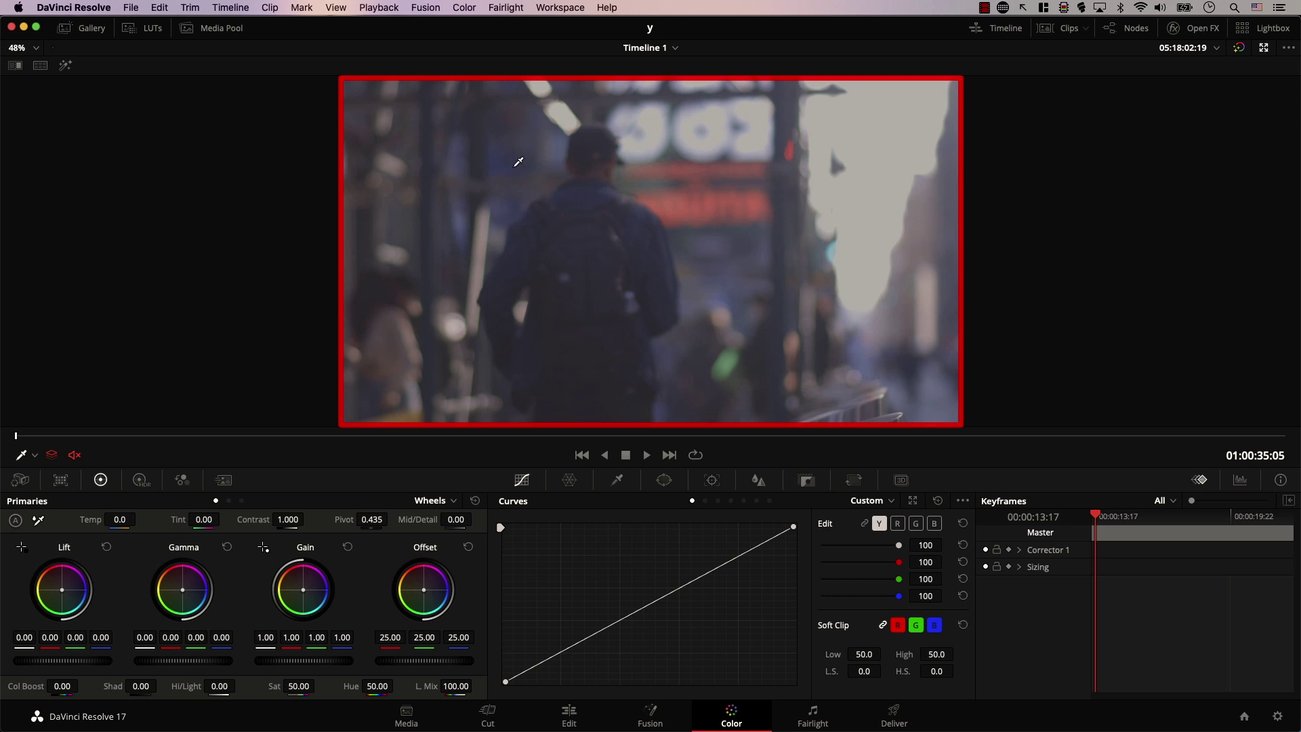
pyautogui.click(559, 8)
pyautogui.moveTo(628, 132)
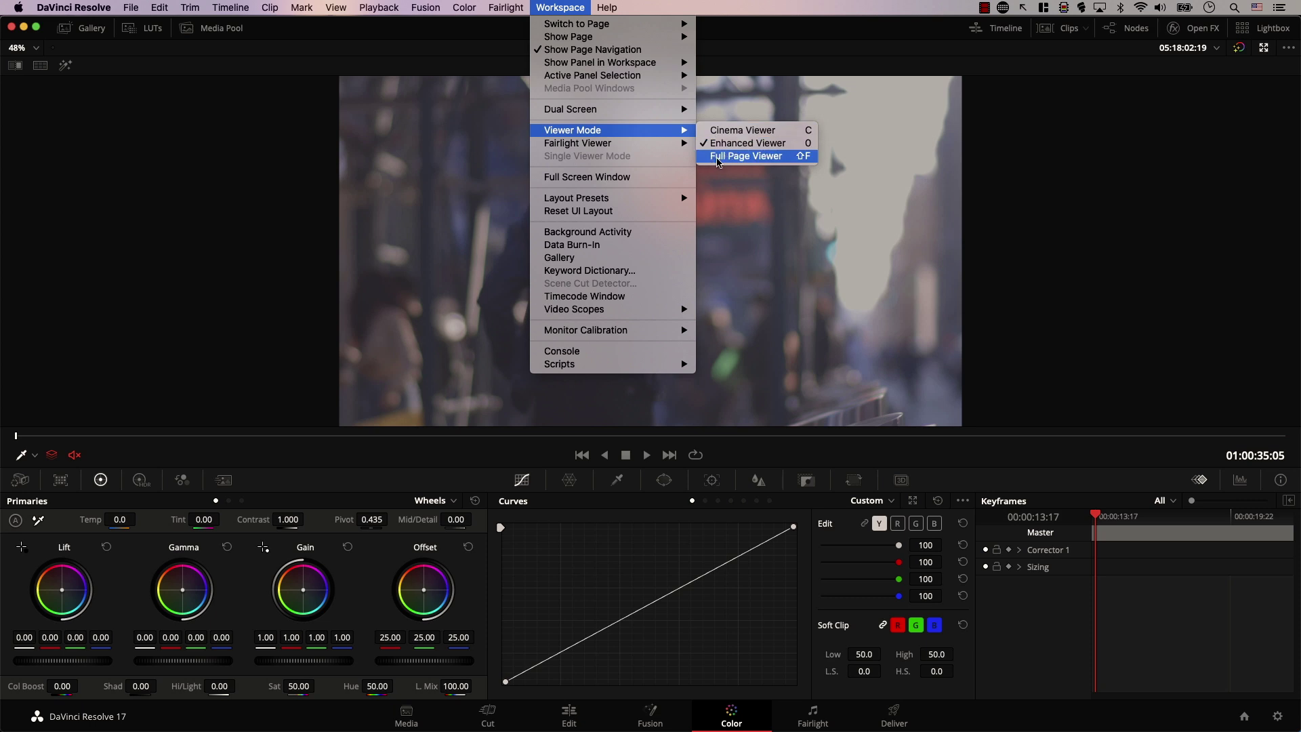
pyautogui.click(732, 157)
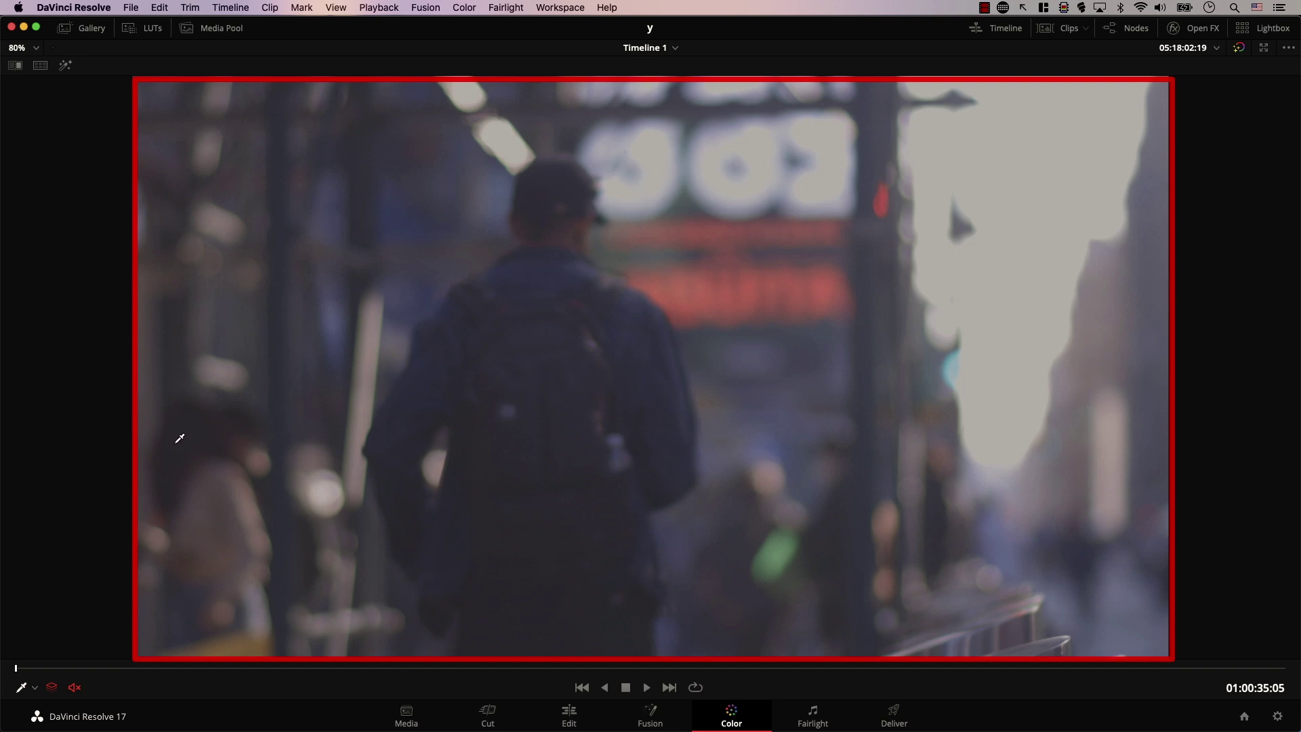
pyautogui.click(557, 8)
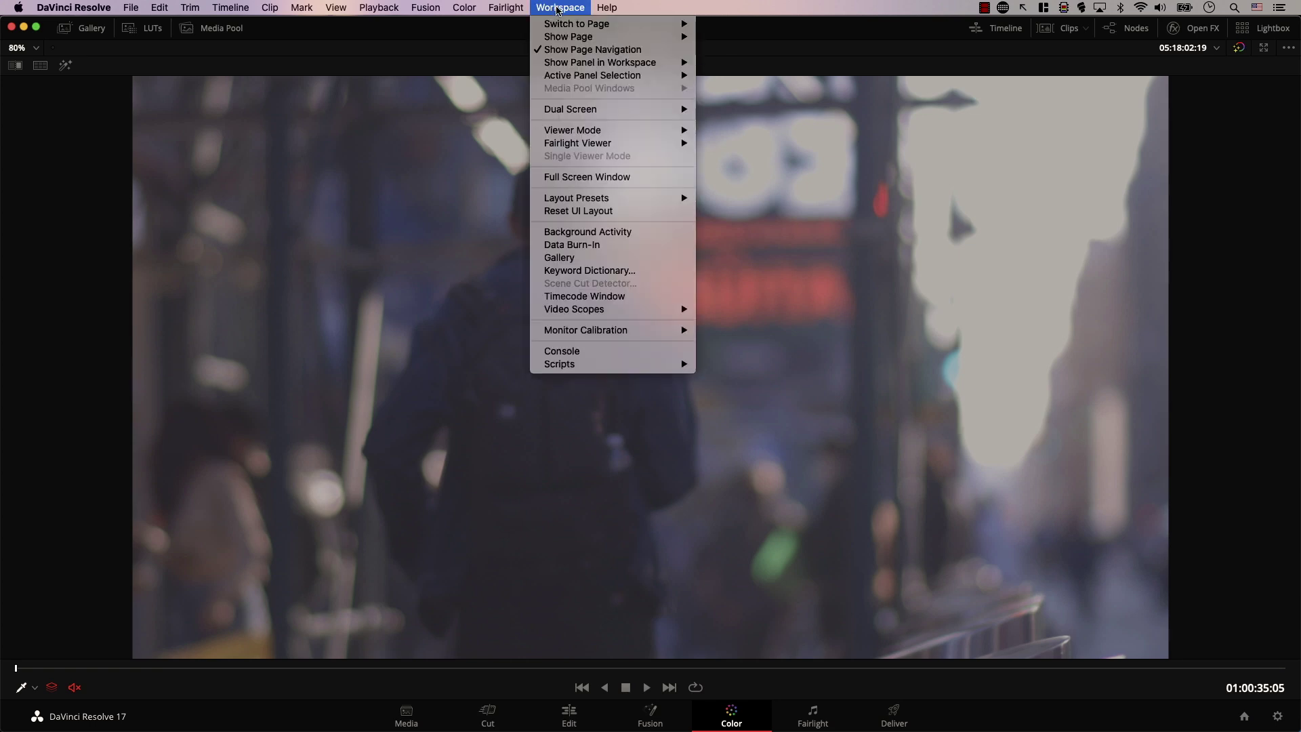
pyautogui.moveTo(614, 131)
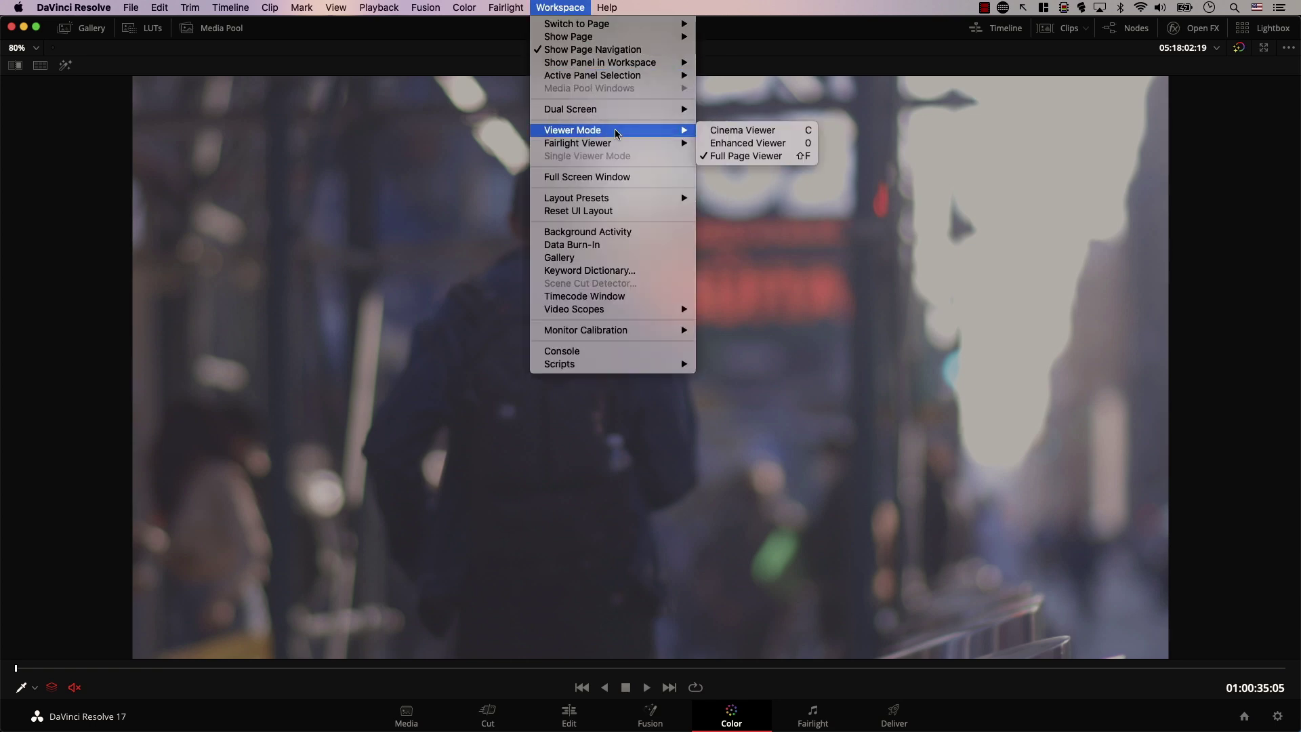
pyautogui.click(750, 134)
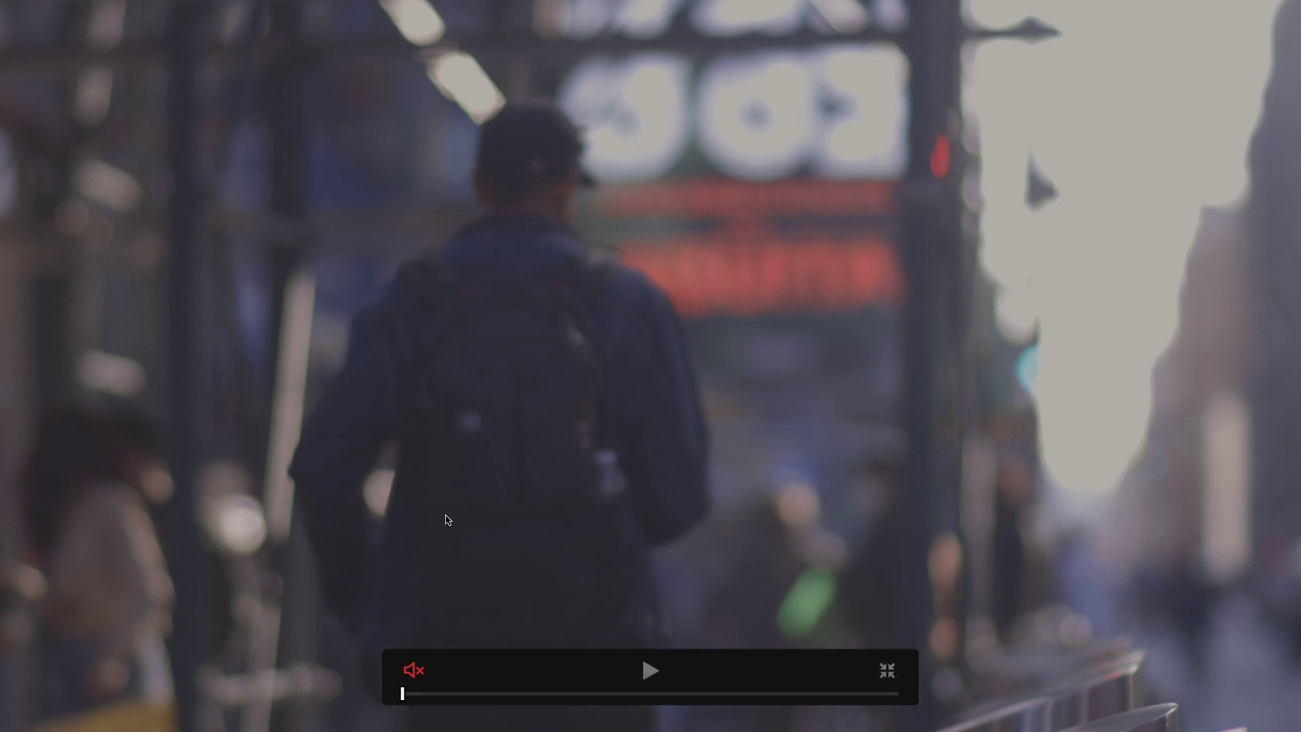
pyautogui.click(887, 670)
pyautogui.hotkey('alt', 'f')
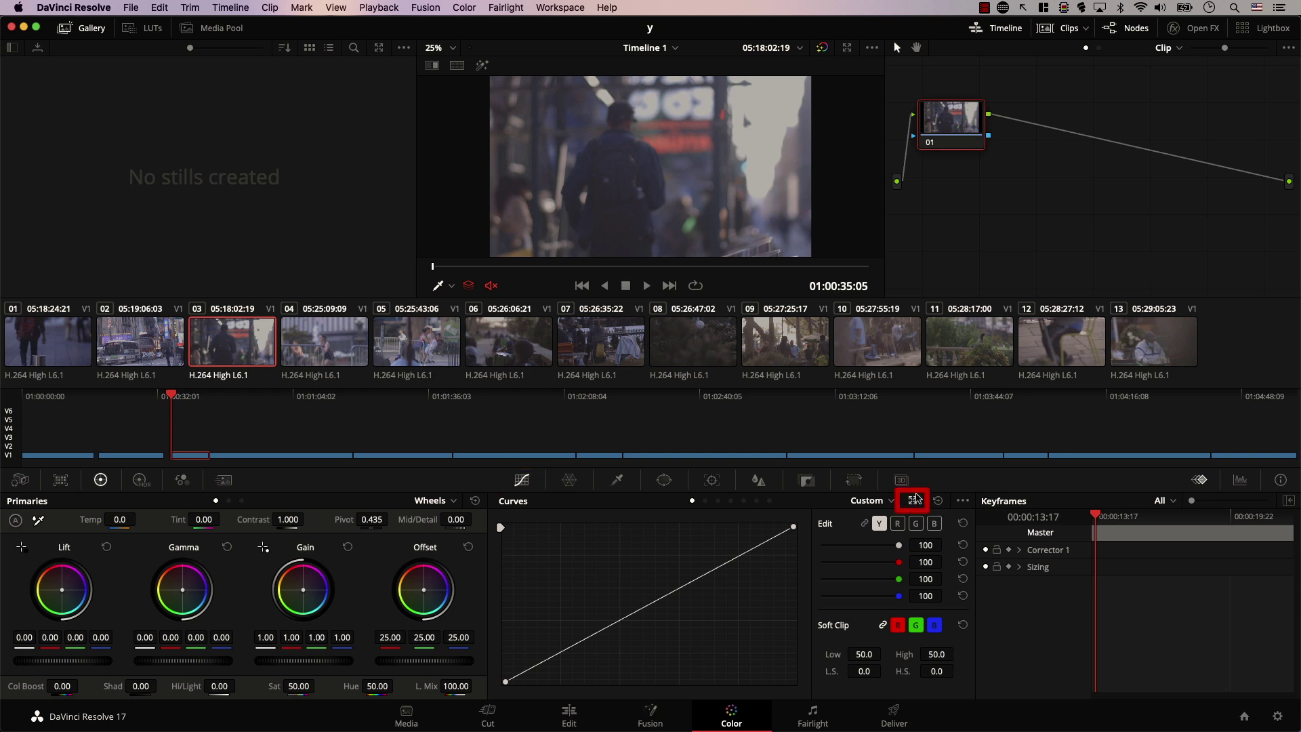
# - Float the Curves palette as a smaller window over the full-screen clip
pyautogui.click(913, 501)
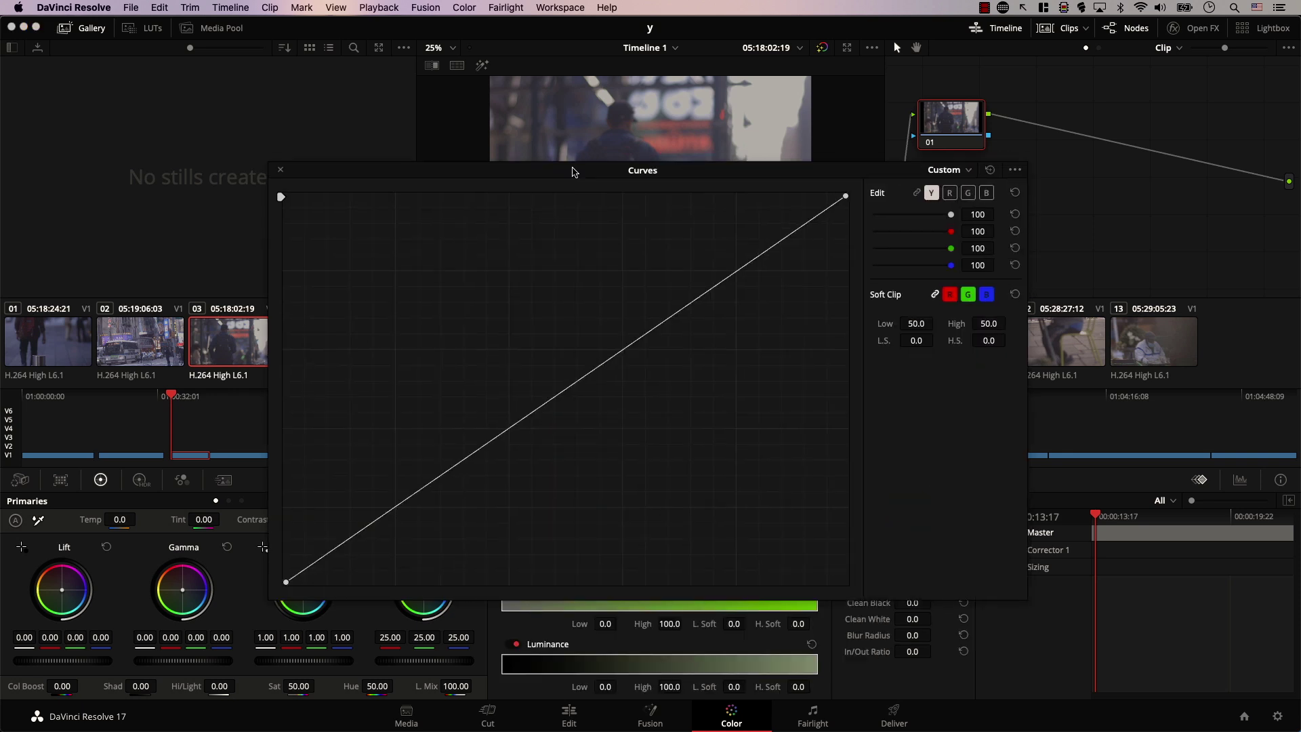
pyautogui.moveTo(438, 229); pyautogui.dragTo(583, 139)
pyautogui.moveTo(1034, 566); pyautogui.dragTo(1031, 454)
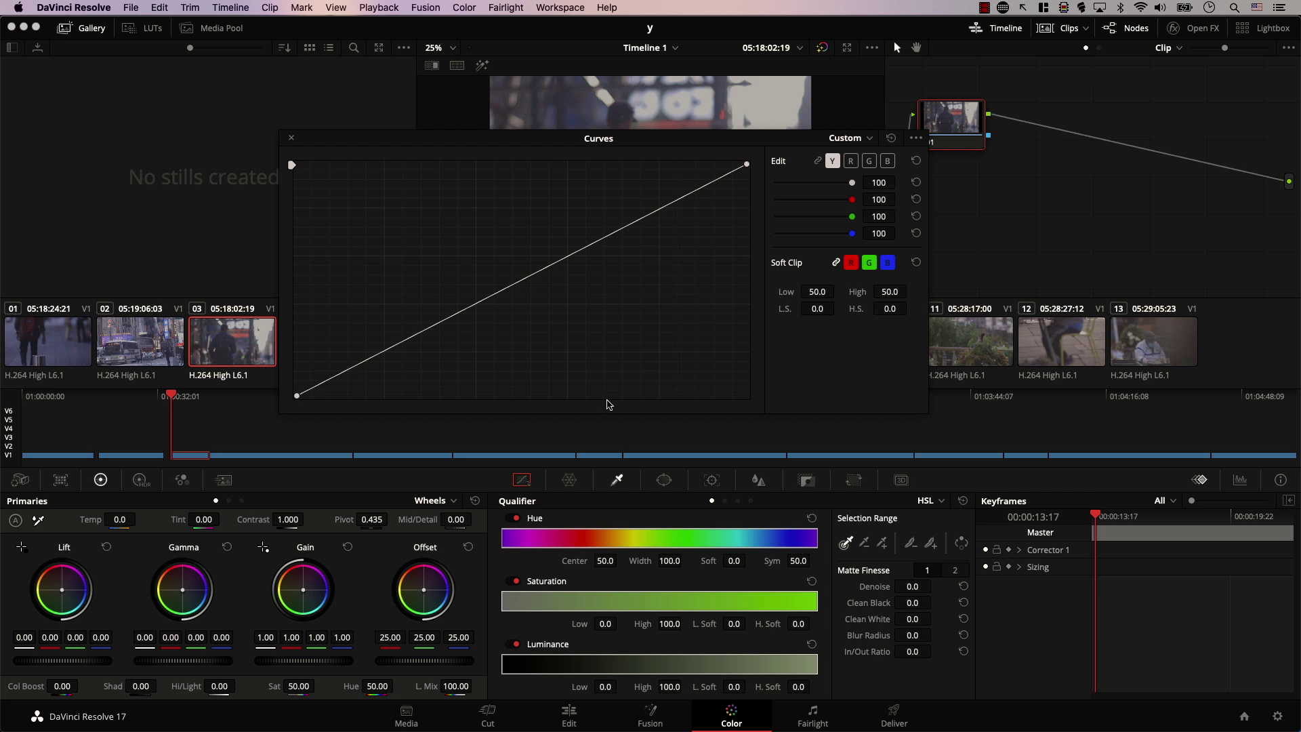
pyautogui.press('super+f')
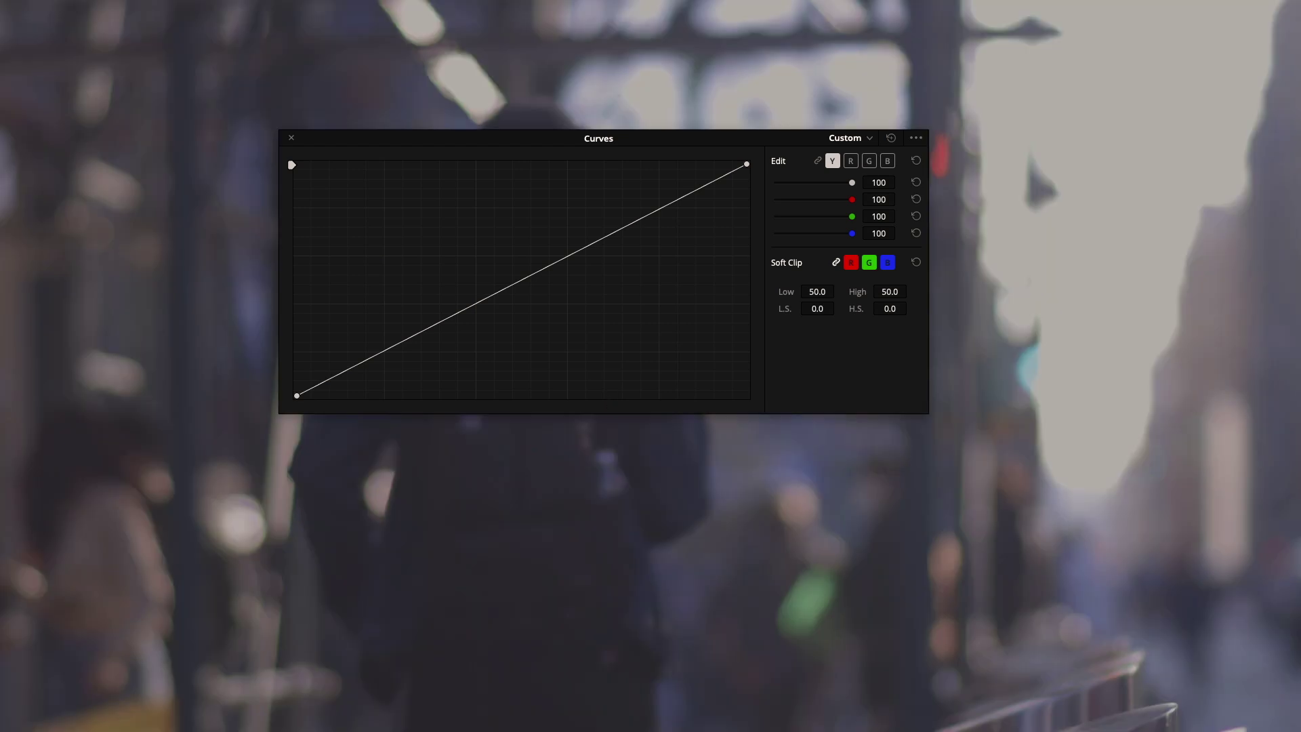
pyautogui.moveTo(654, 144); pyautogui.dragTo(912, 304)
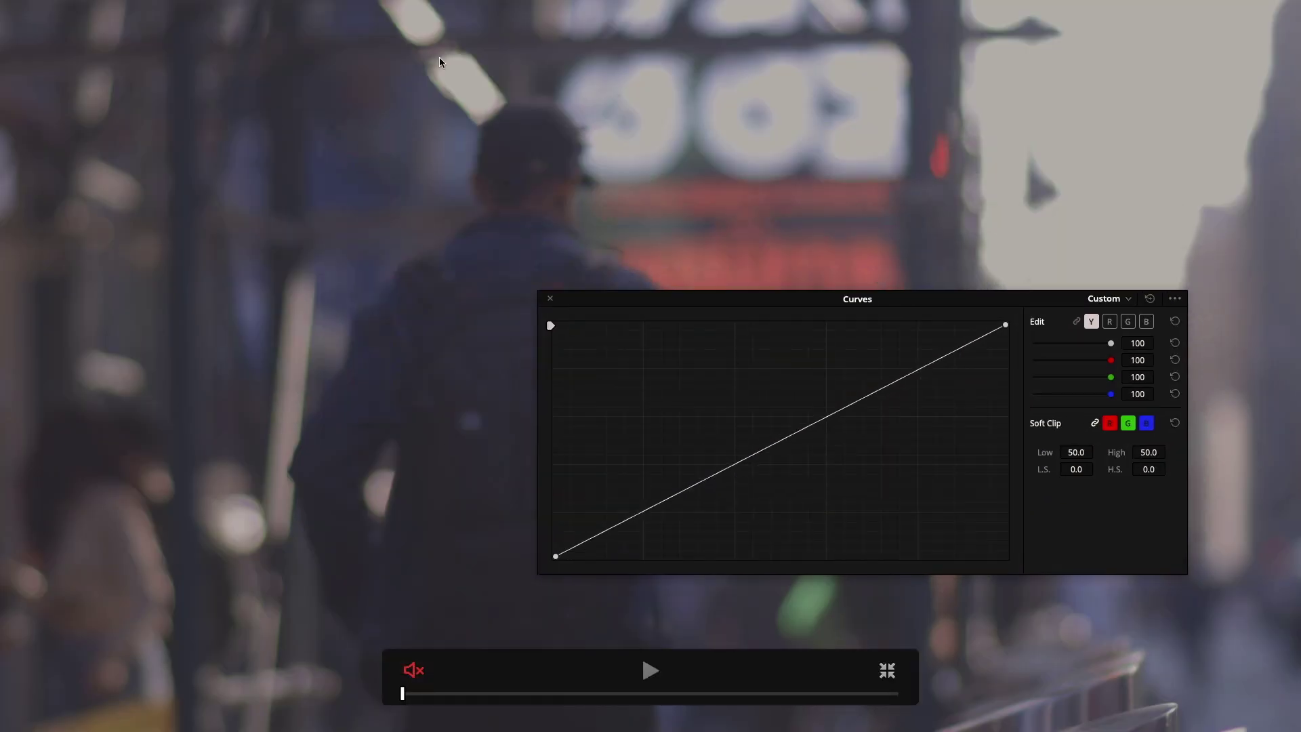
pyautogui.moveTo(770, 299)
pyautogui.mouseDown()
pyautogui.moveTo(830, 209)
pyautogui.moveTo(767, 298)
pyautogui.moveTo(796, 273)
pyautogui.moveTo(780, 280)
pyautogui.mouseUp()
# - Shape the luma curve into an S: black point right, white point in, midtones raised
pyautogui.moveTo(577, 526); pyautogui.dragTo(643, 552)
pyautogui.moveTo(1026, 298); pyautogui.dragTo(993, 295)
pyautogui.moveTo(786, 429); pyautogui.dragTo(786, 411)
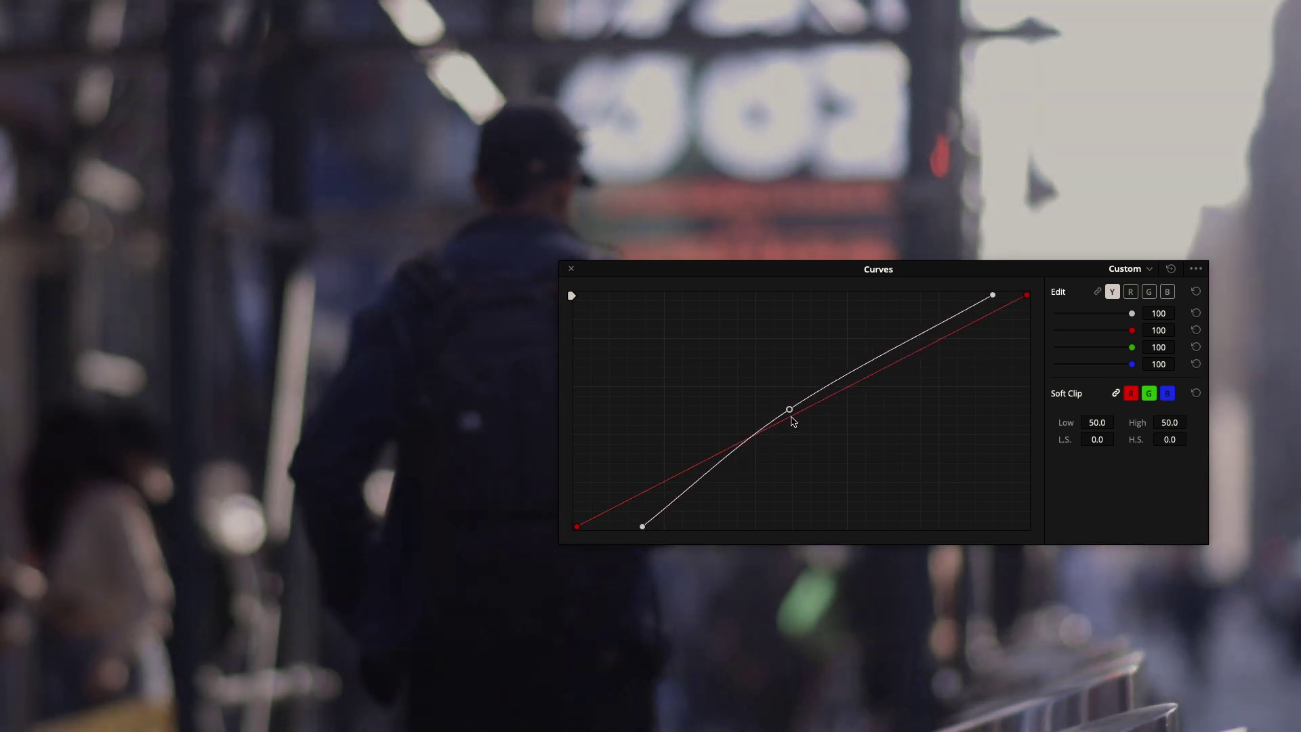
# - Lower the blue curve's top end and bend it down with a new point
pyautogui.moveTo(825, 274); pyautogui.dragTo(669, 200)
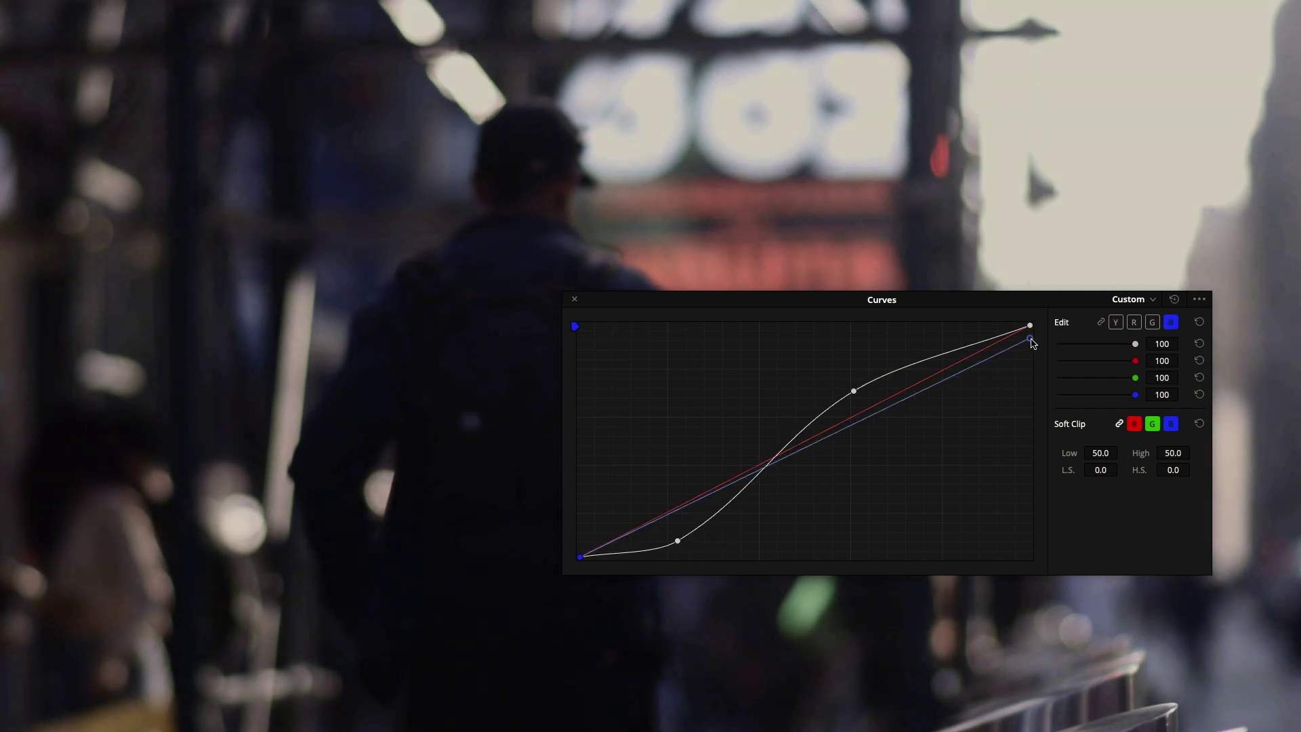
pyautogui.moveTo(1032, 344); pyautogui.dragTo(1034, 353)
pyautogui.moveTo(580, 557); pyautogui.dragTo(580, 554)
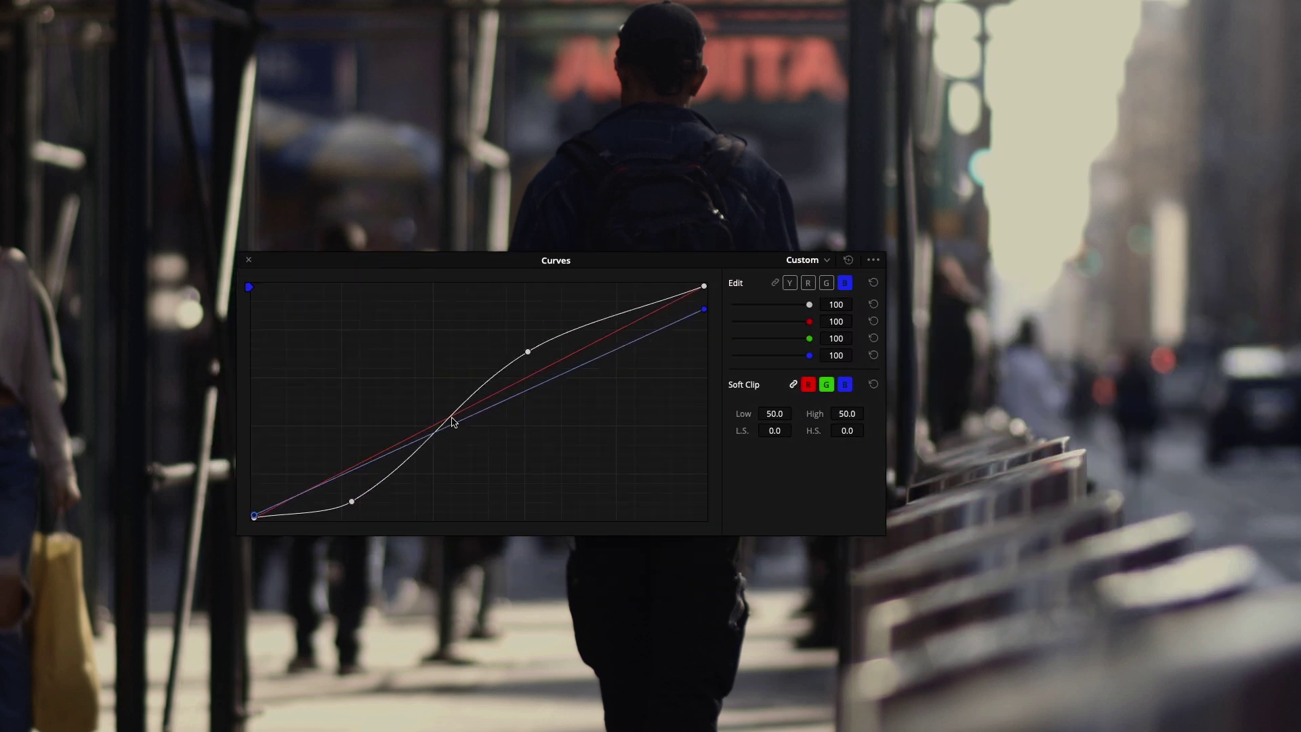
pyautogui.moveTo(447, 427); pyautogui.dragTo(464, 434)
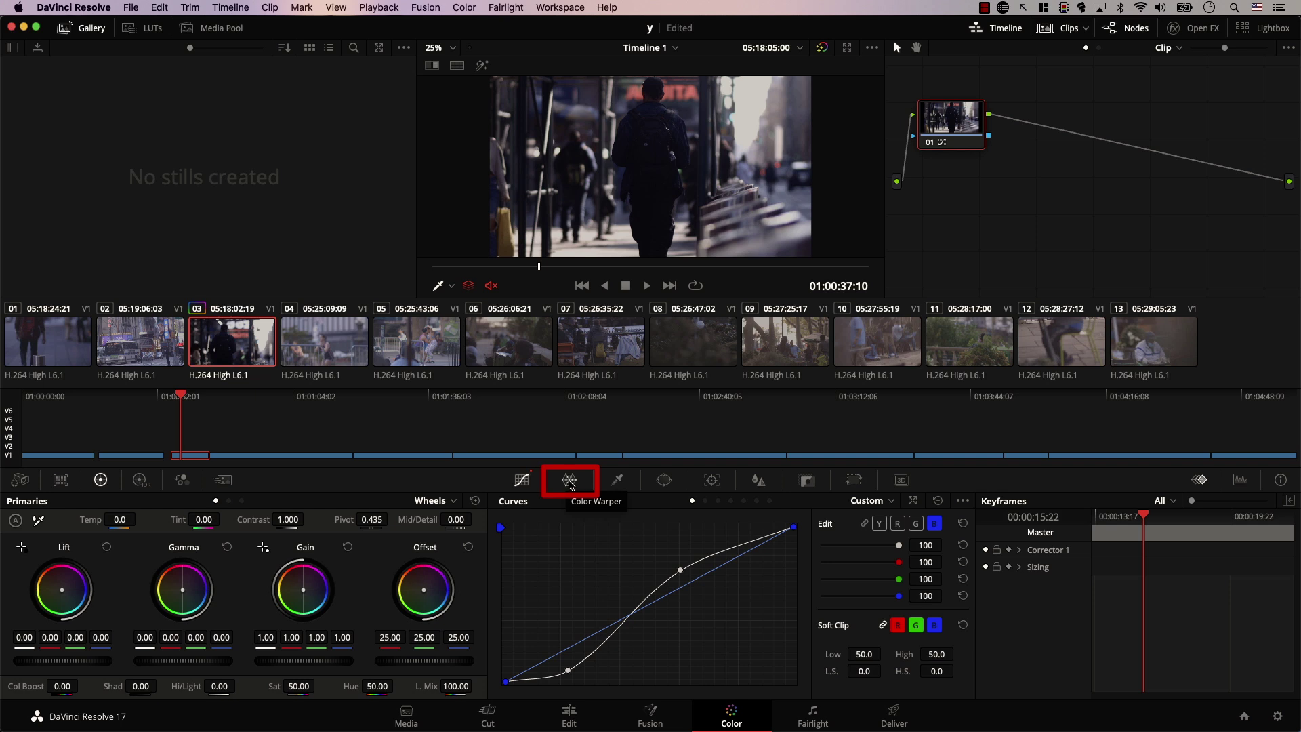
# - Float a smaller Color Warper window over the full-screen clip
pyautogui.click(569, 482)
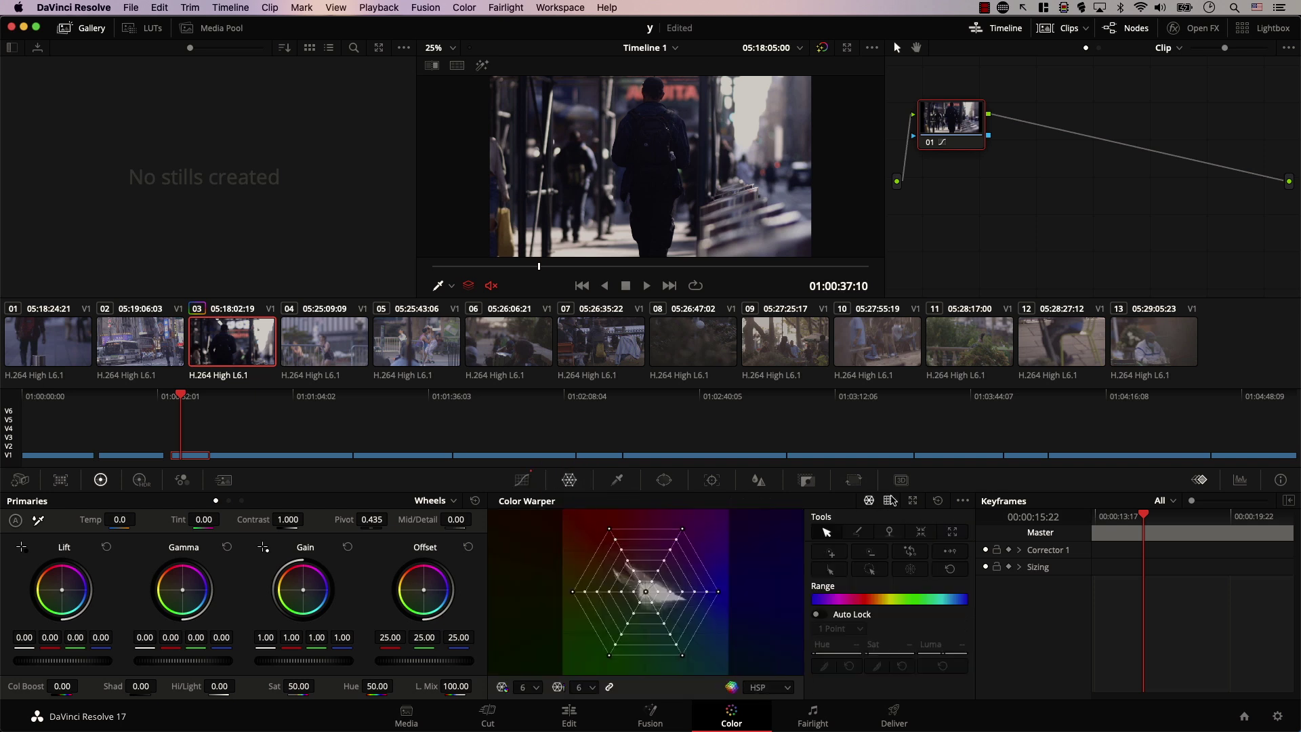
pyautogui.click(914, 505)
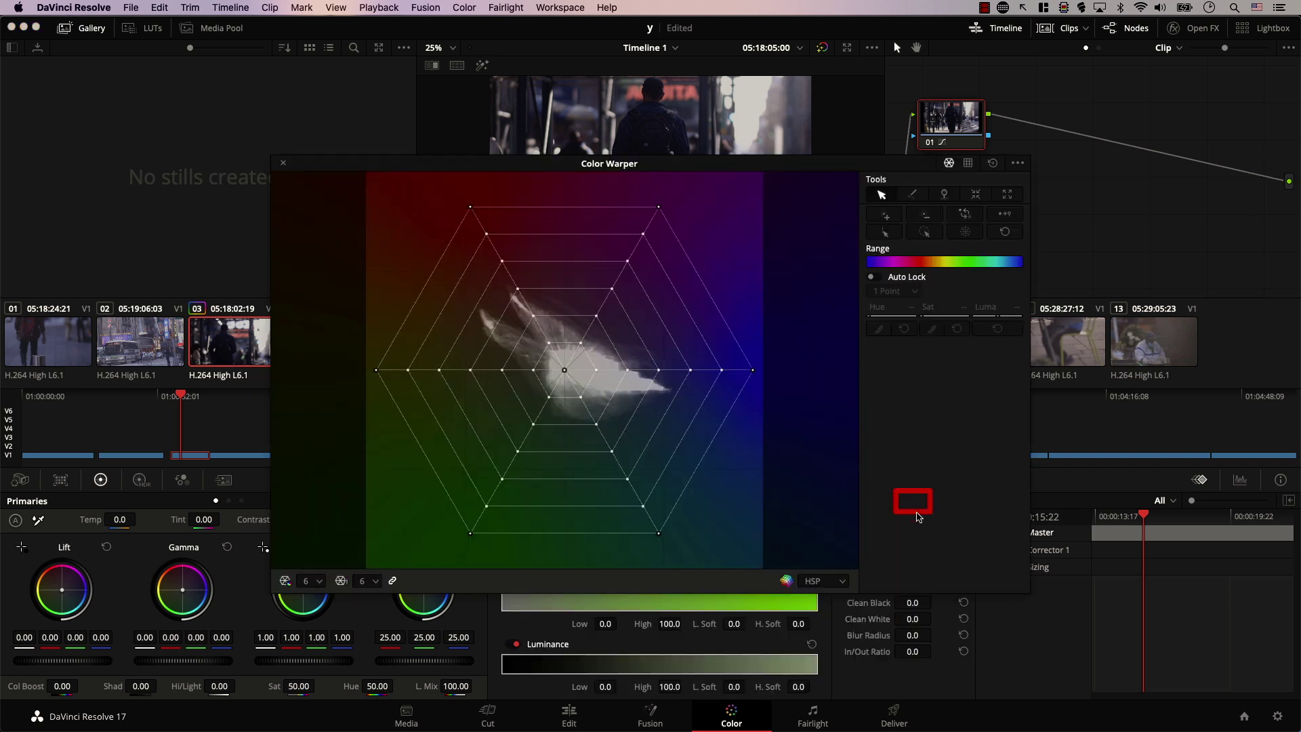
pyautogui.moveTo(694, 561); pyautogui.dragTo(694, 463)
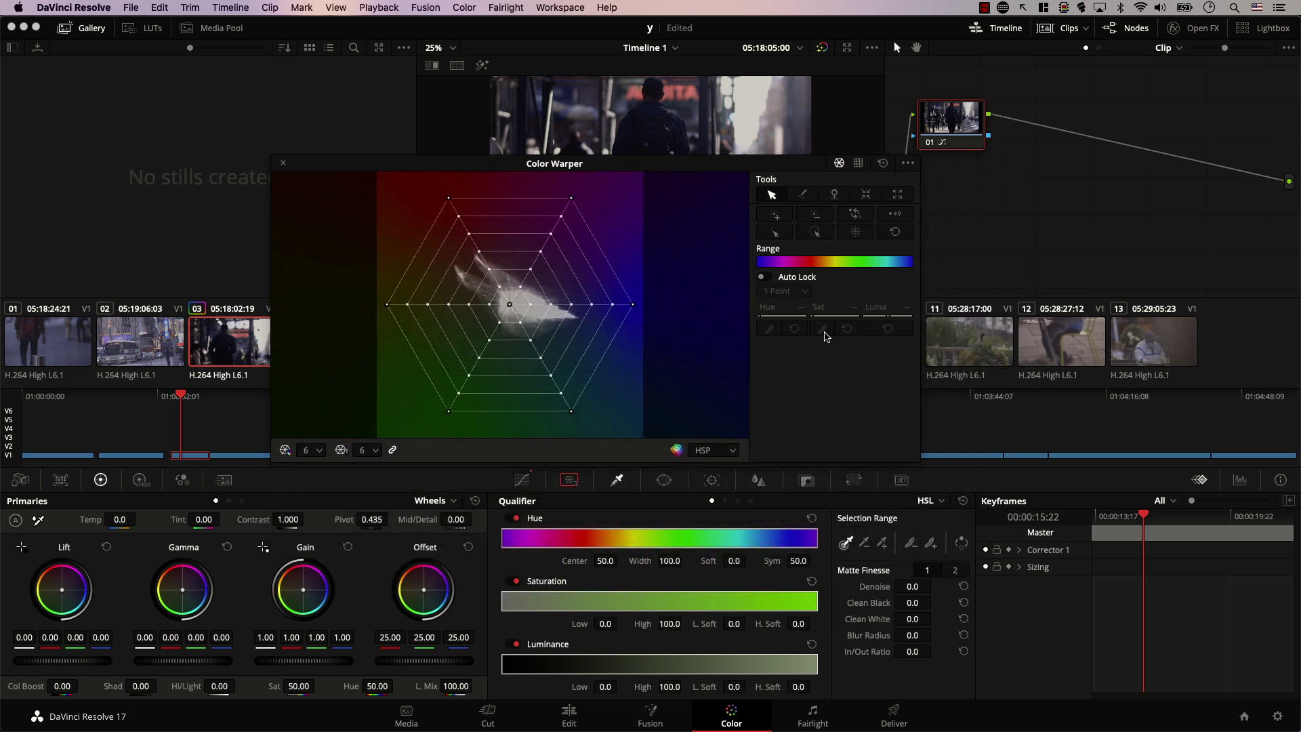
pyautogui.moveTo(713, 168); pyautogui.dragTo(917, 198)
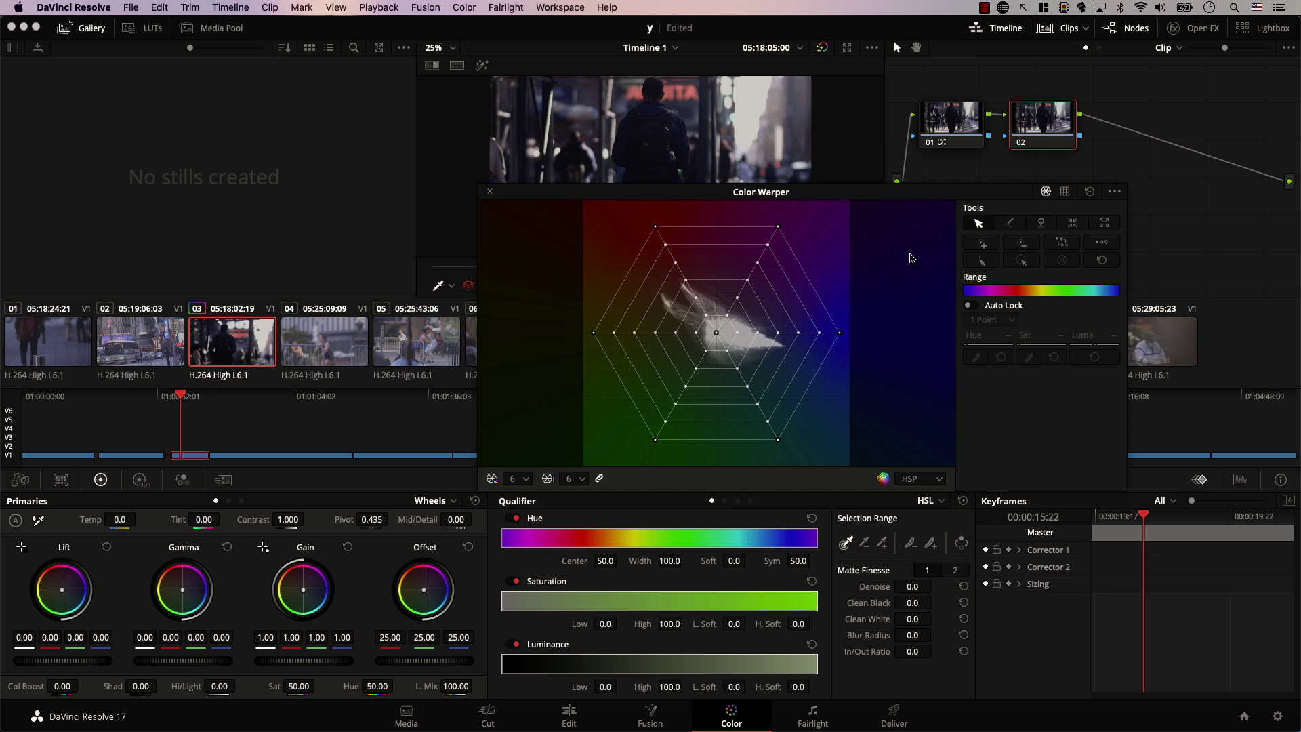
pyautogui.press('super+f')
pyautogui.moveTo(873, 193); pyautogui.dragTo(970, 281)
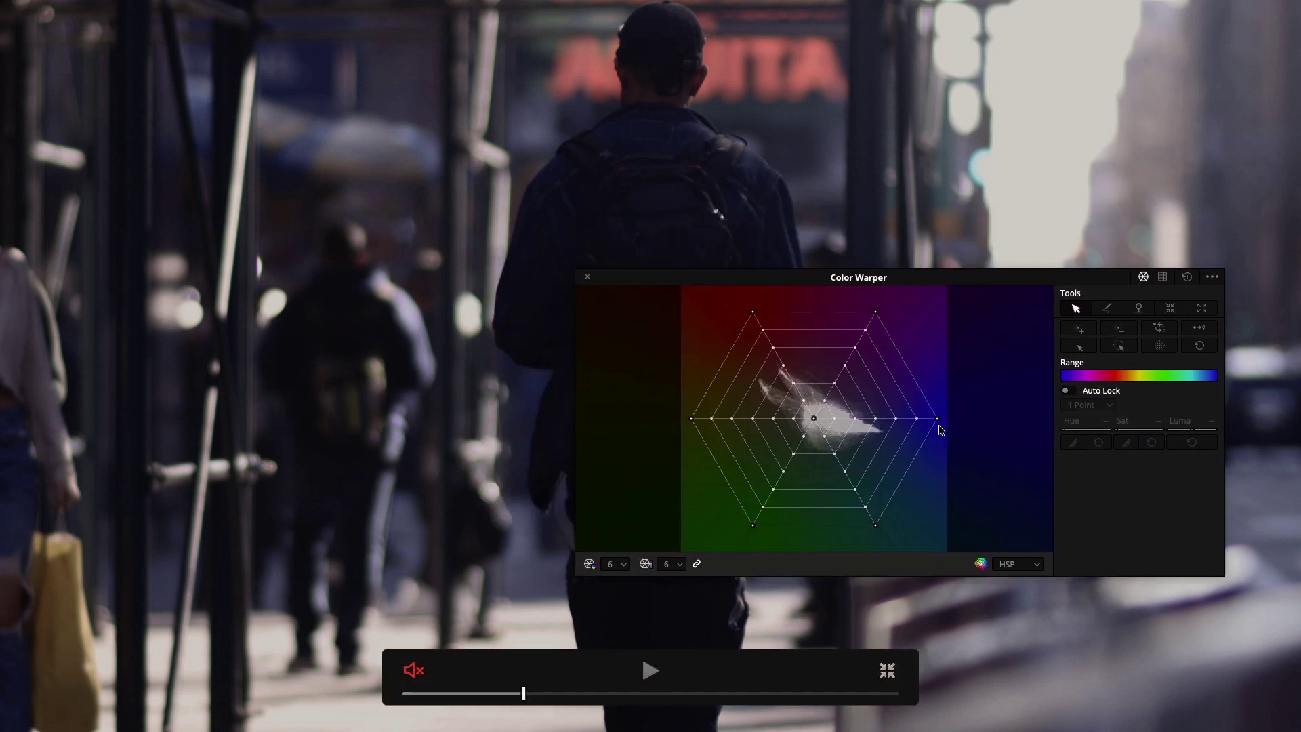
# - Pull the right and top-left Color Warper grid vertices inward to mute and shift hues
pyautogui.moveTo(929, 421); pyautogui.dragTo(855, 454)
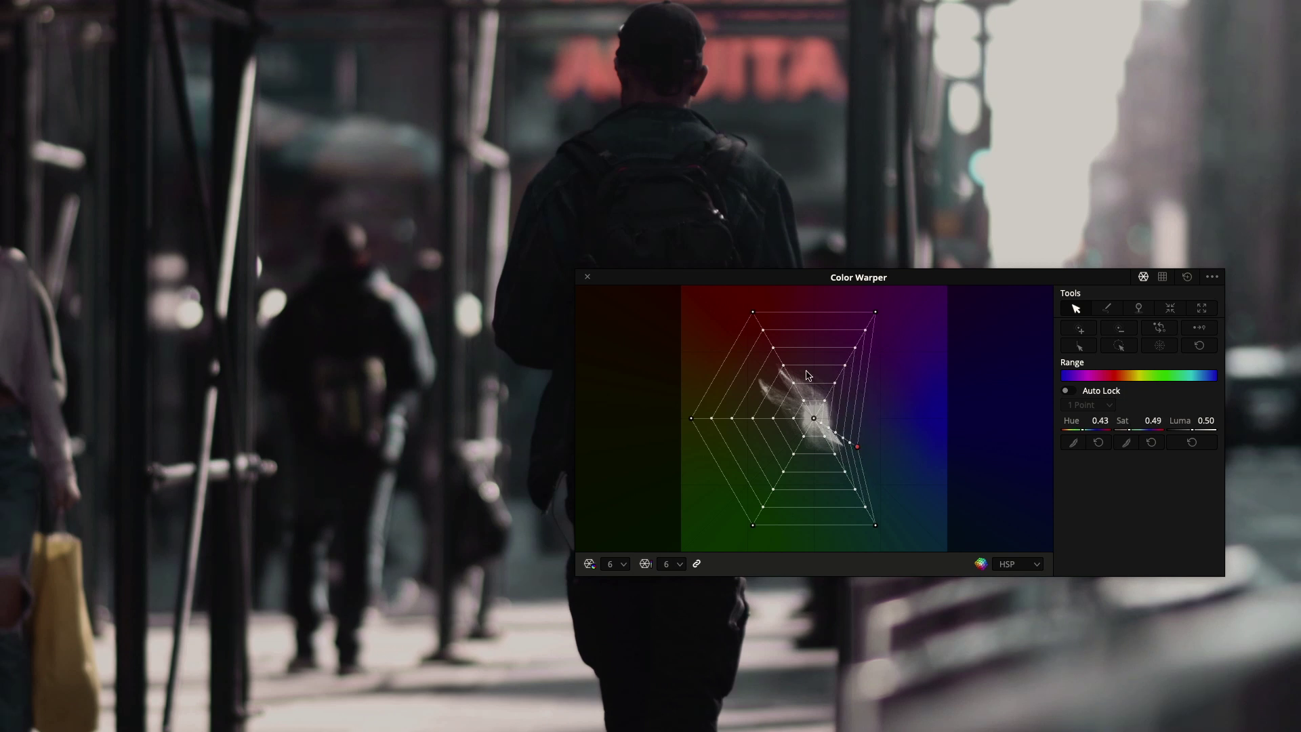
pyautogui.moveTo(754, 313); pyautogui.dragTo(773, 352)
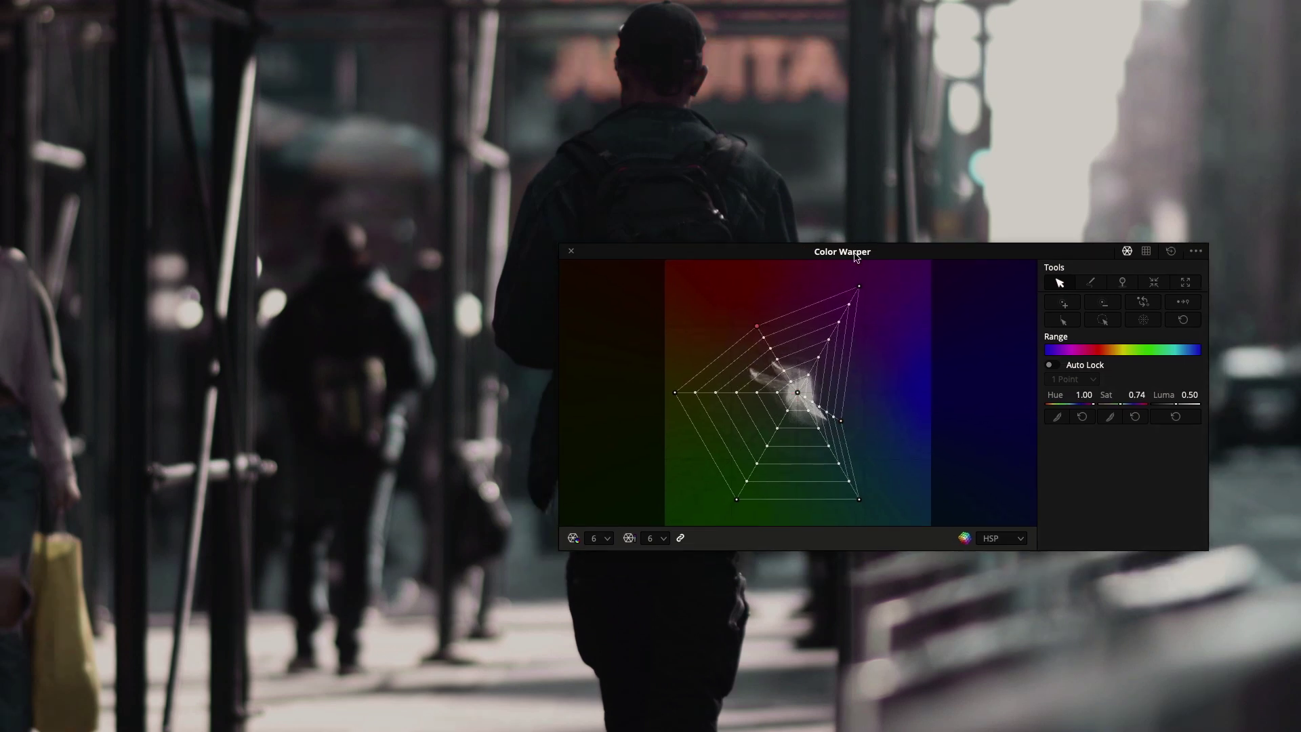
pyautogui.click(988, 483)
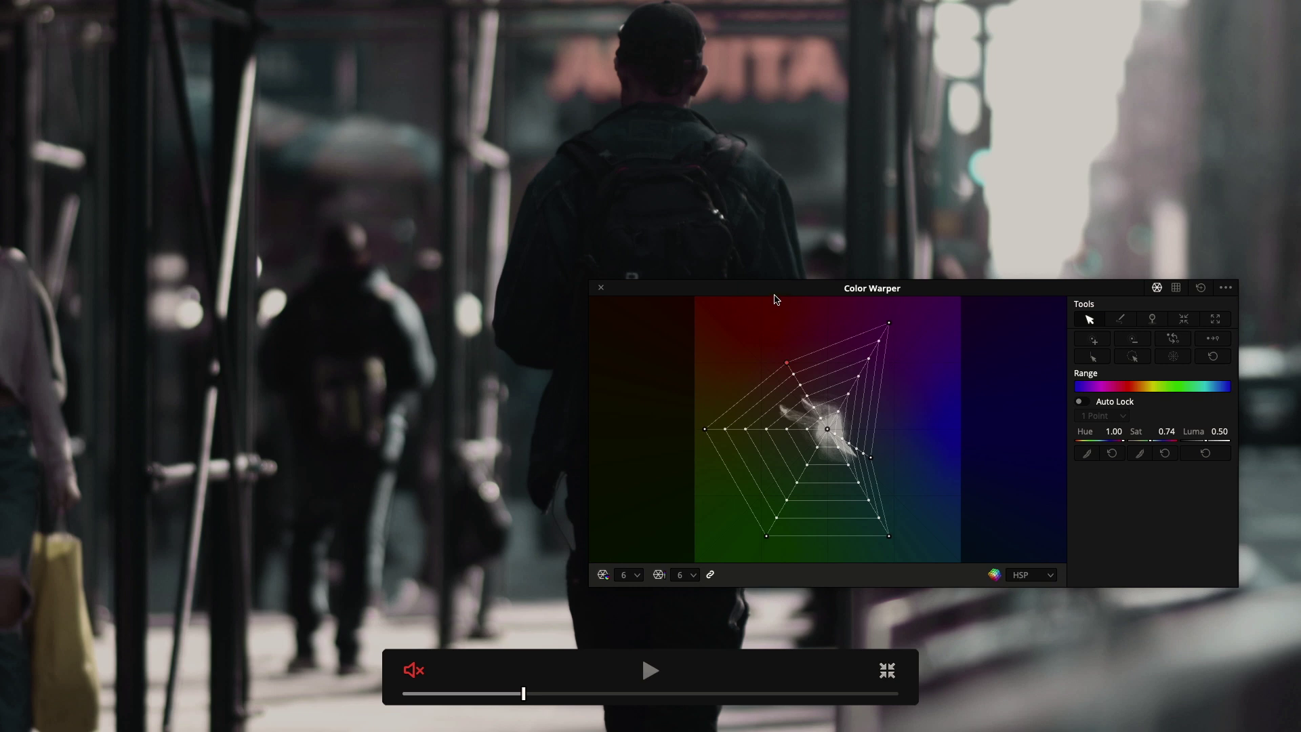
pyautogui.moveTo(778, 296); pyautogui.dragTo(697, 231)
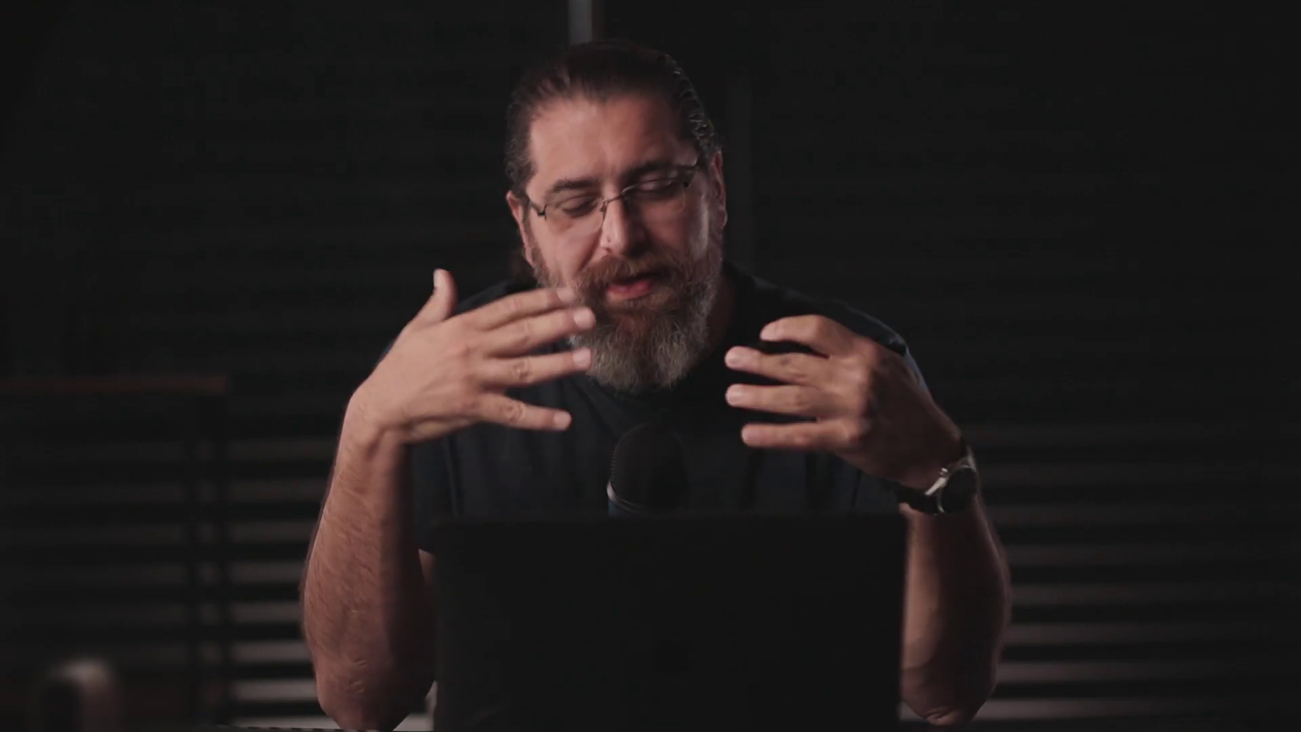